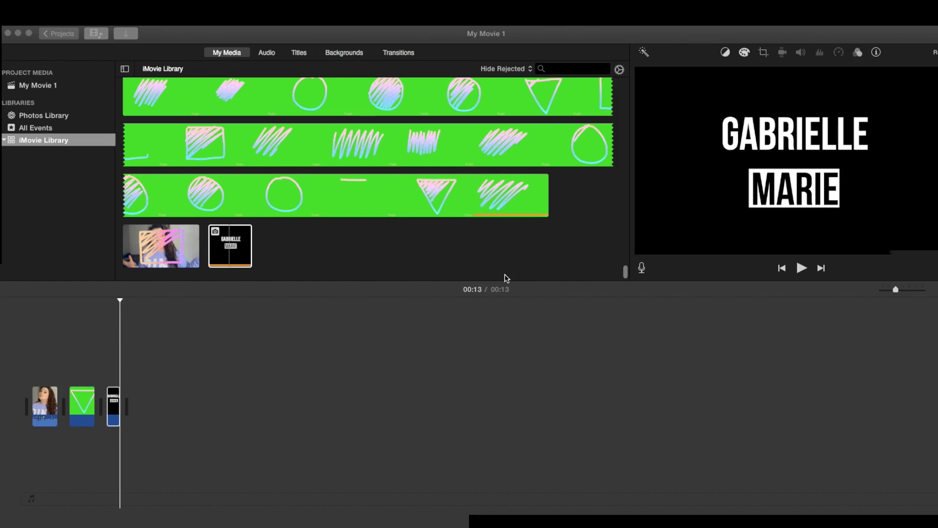
Lift the green scribble clip above the person clip as an overlay
{"action": "left_click", "coordinate": [41, 422]}
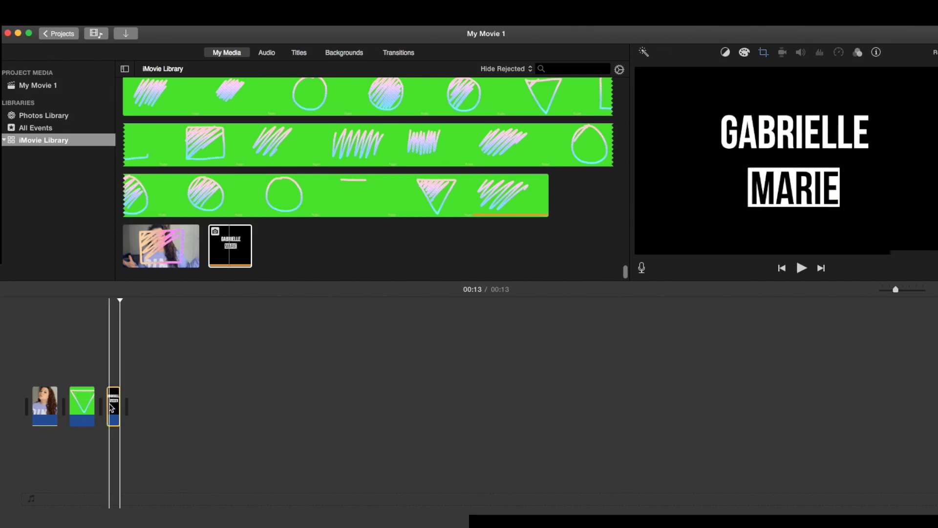
{"action": "left_click", "coordinate": [31, 381]}
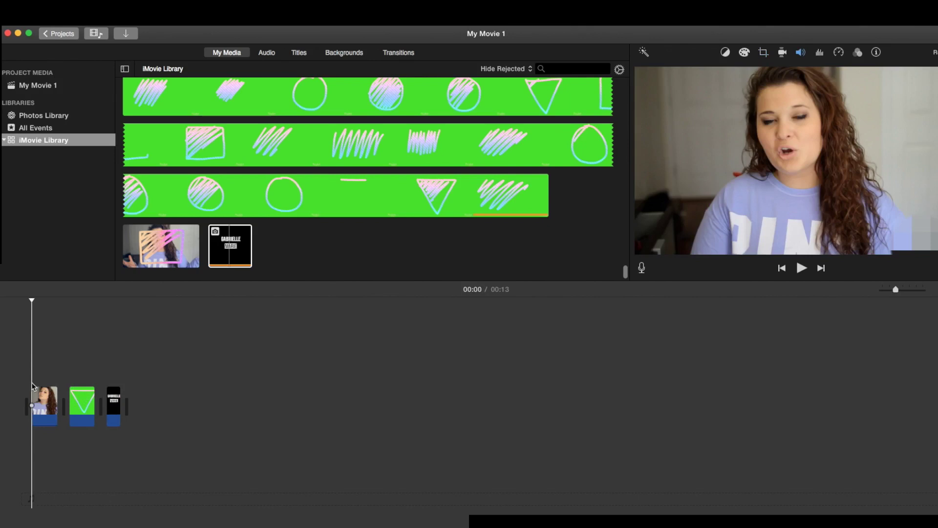
{"action": "left_click", "coordinate": [83, 403]}
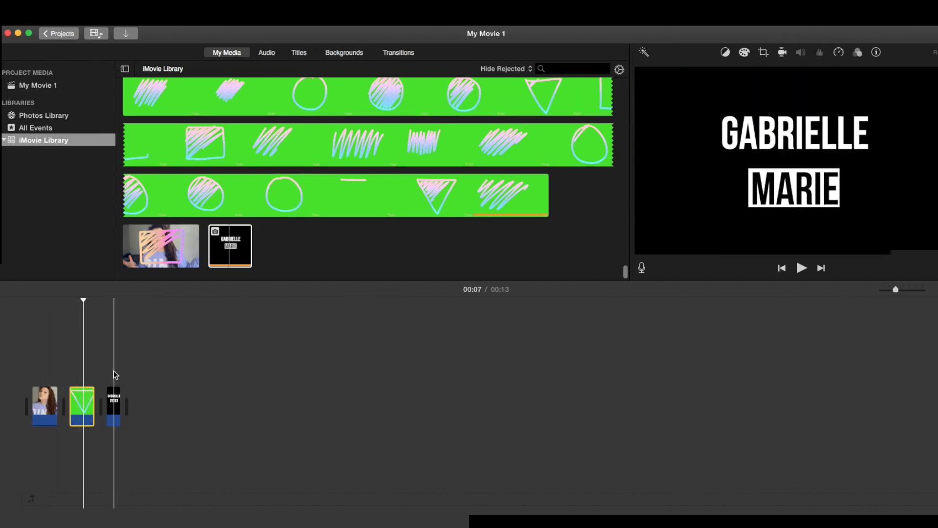
{"action": "left_click", "coordinate": [75, 397]}
{"action": "left_click_drag", "start_coordinate": [75, 397], "coordinate": [34, 345]}
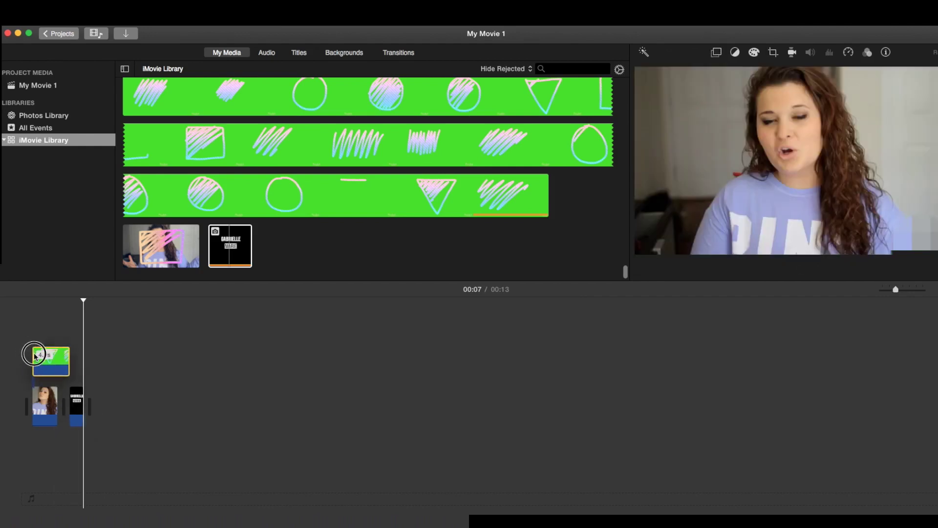
Return the title clip to the main track and lengthen the person clip
{"action": "mouse_move", "coordinate": [74, 388]}
{"action": "left_mouse_down"}
{"action": "mouse_move", "coordinate": [45, 333]}
{"action": "mouse_move", "coordinate": [34, 330]}
{"action": "left_mouse_up"}
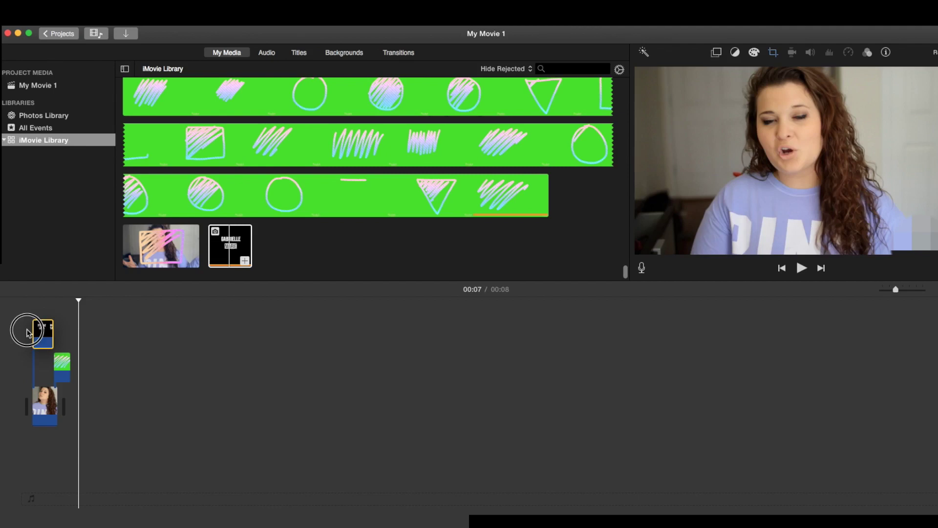
{"action": "left_click_drag", "start_coordinate": [33, 330], "coordinate": [76, 399]}
{"action": "left_click", "coordinate": [70, 361]}
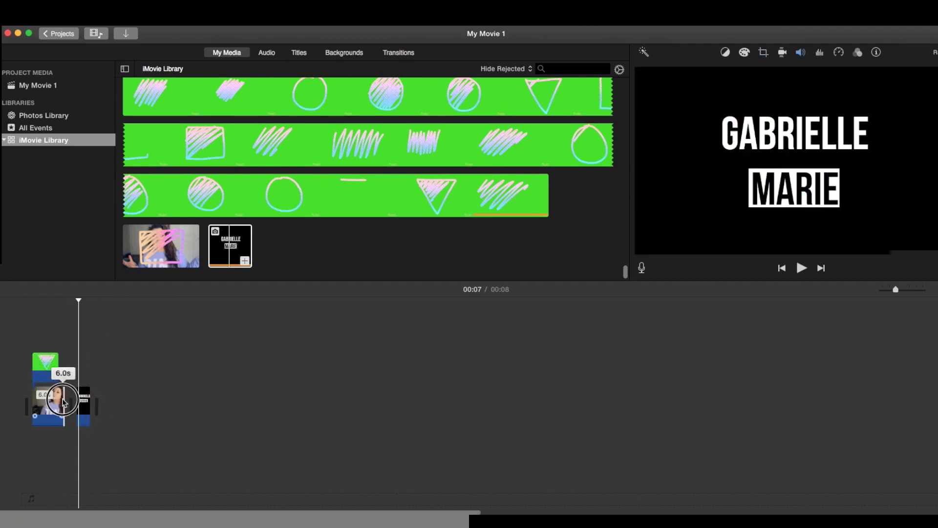
{"action": "left_click_drag", "start_coordinate": [59, 408], "coordinate": [66, 407]}
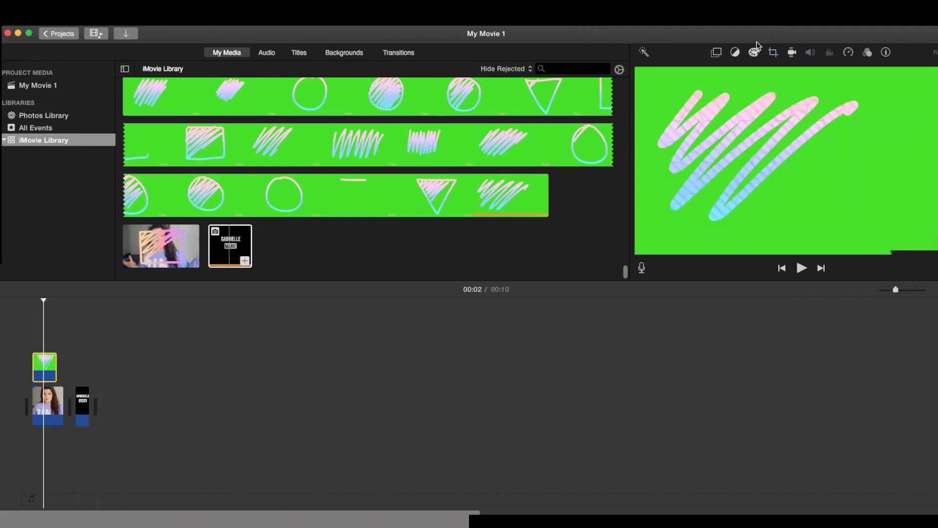
Set the scribble overlay mode to Green/Blue Screen
{"action": "left_click", "coordinate": [717, 52]}
{"action": "left_click", "coordinate": [708, 73]}
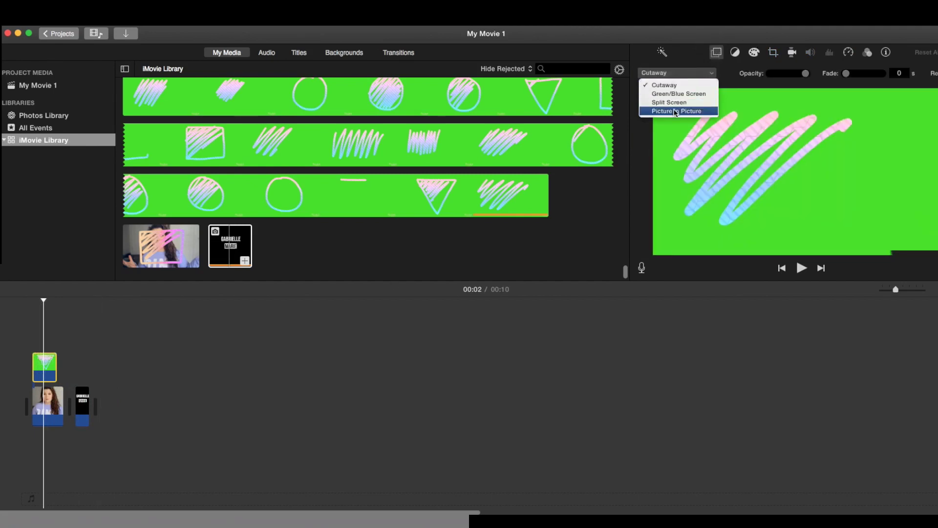
{"action": "left_click", "coordinate": [670, 94]}
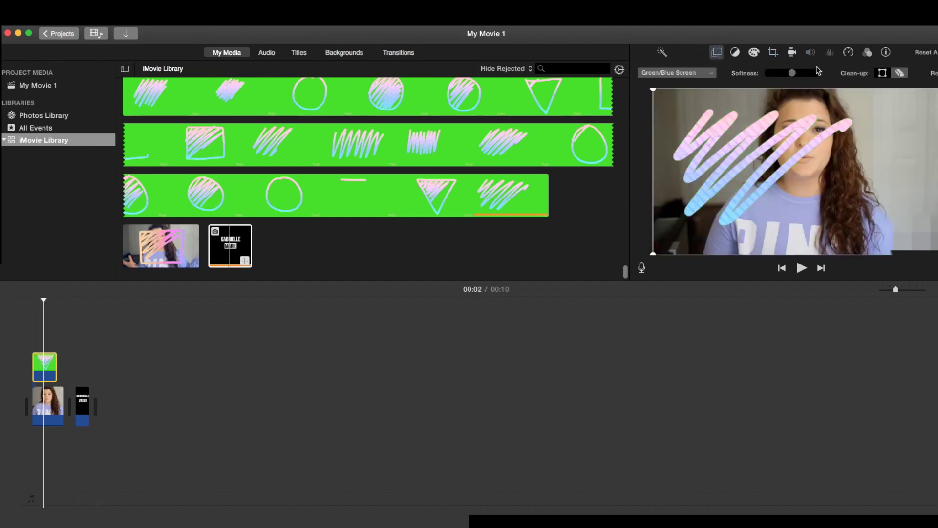
Raise the scribble overlay's saturation slightly in Color Correction
{"action": "left_click", "coordinate": [794, 53]}
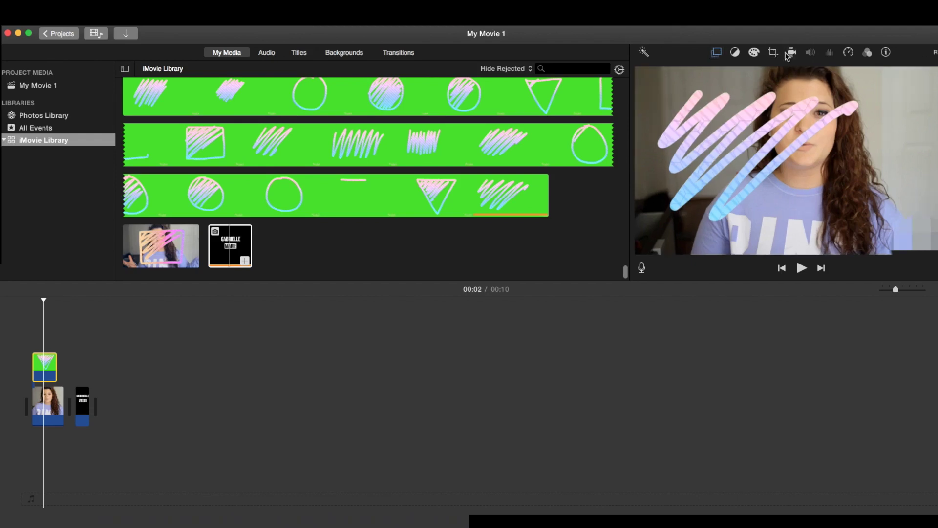
{"action": "left_click", "coordinate": [757, 54]}
{"action": "left_click_drag", "start_coordinate": [856, 73], "coordinate": [865, 73]}
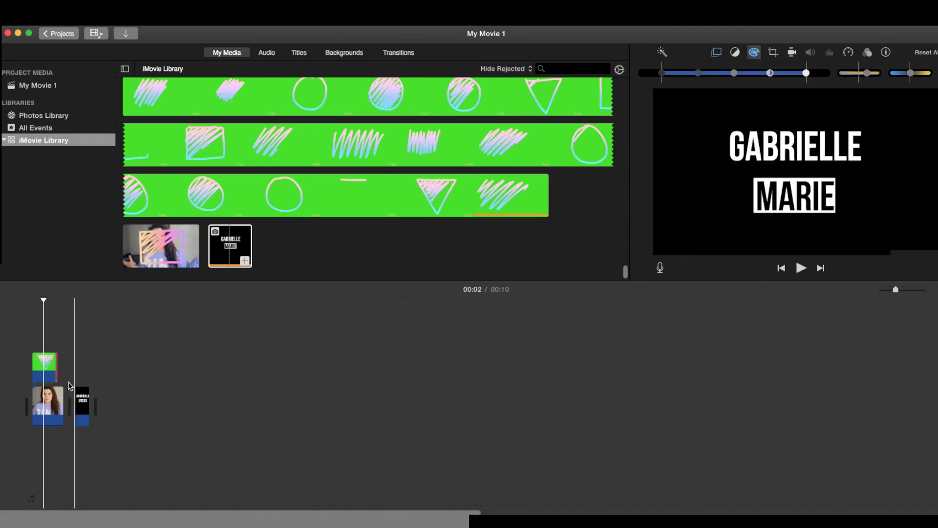
Cut the Gabrielle Marie title clip out of the timeline
{"action": "left_click", "coordinate": [83, 408]}
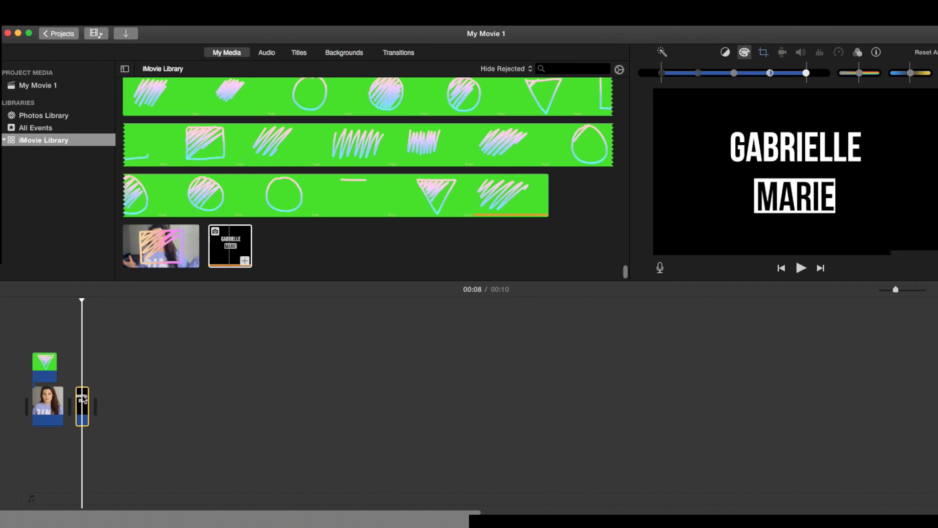
{"action": "right_click", "coordinate": [84, 400]}
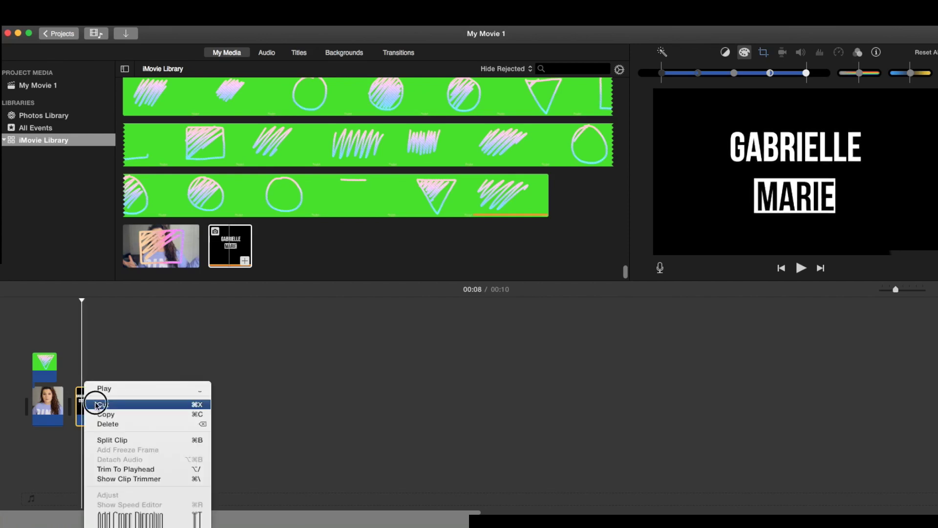
{"action": "left_click", "coordinate": [99, 404]}
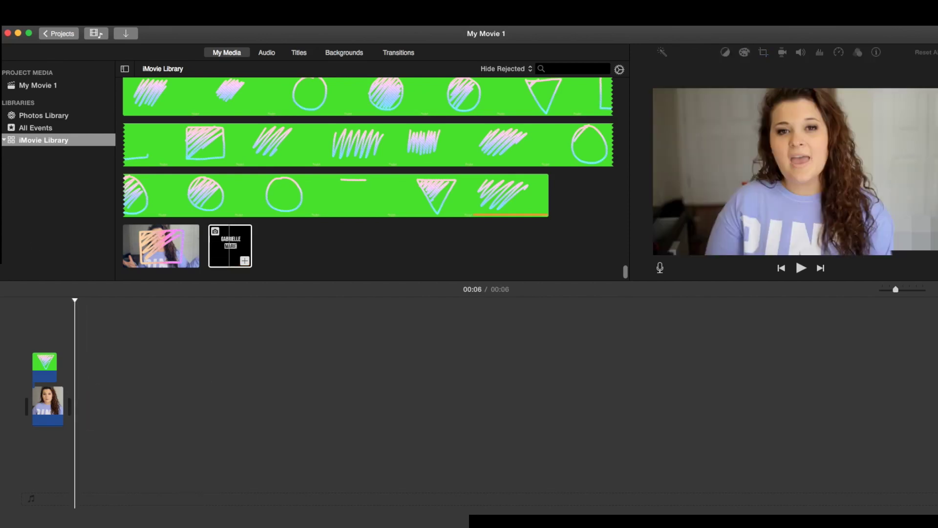
{"action": "left_click", "coordinate": [925, 33]}
Export the movie as a file named 1312 to the Desktop
{"action": "left_click", "coordinate": [873, 142]}
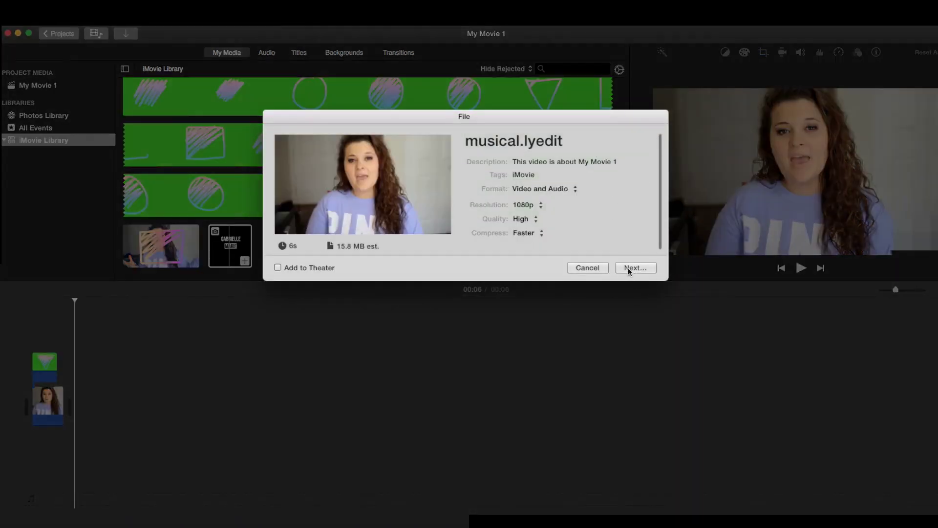
{"action": "left_click", "coordinate": [628, 268]}
{"action": "type", "text": "1312"}
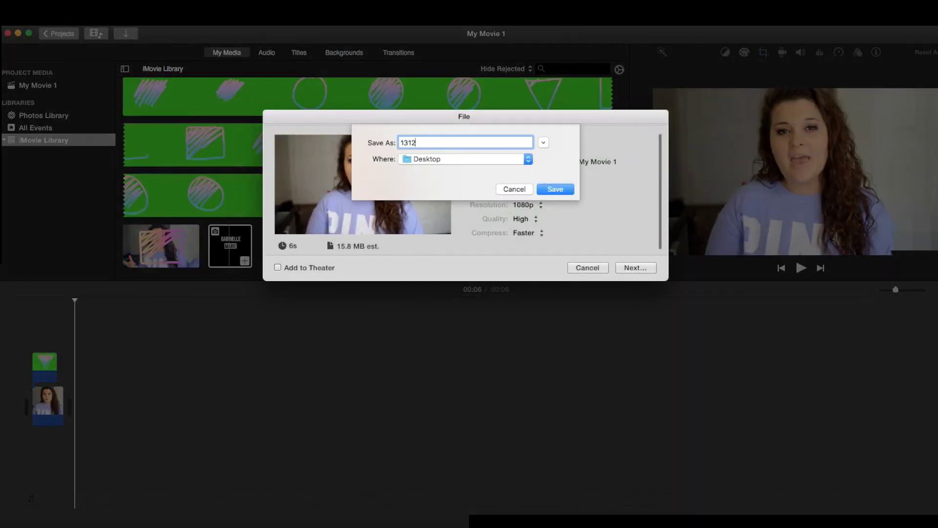
{"action": "key", "text": "Return"}
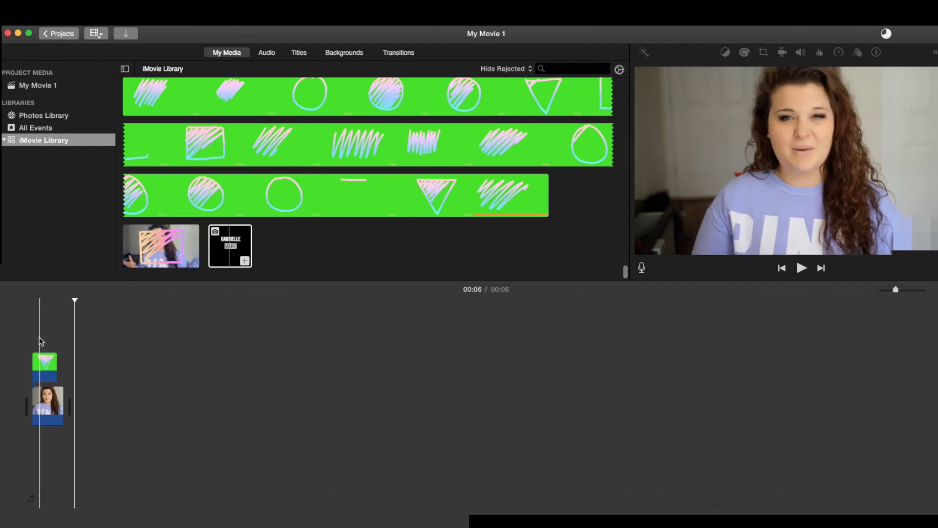
Replace the timeline clips with the exported 1312.mp4 from the Desktop
{"action": "left_click", "coordinate": [53, 421]}
{"action": "key", "text": "Delete"}
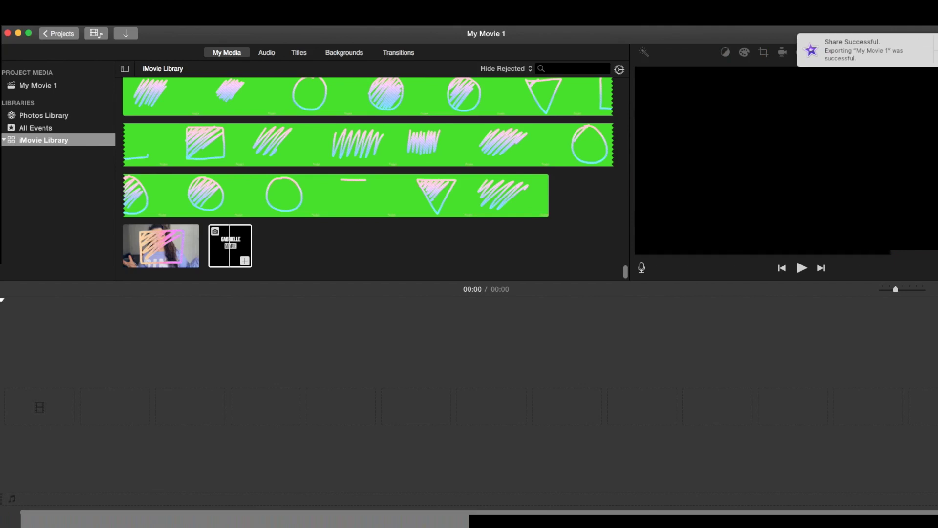
{"action": "left_click", "coordinate": [865, 50]}
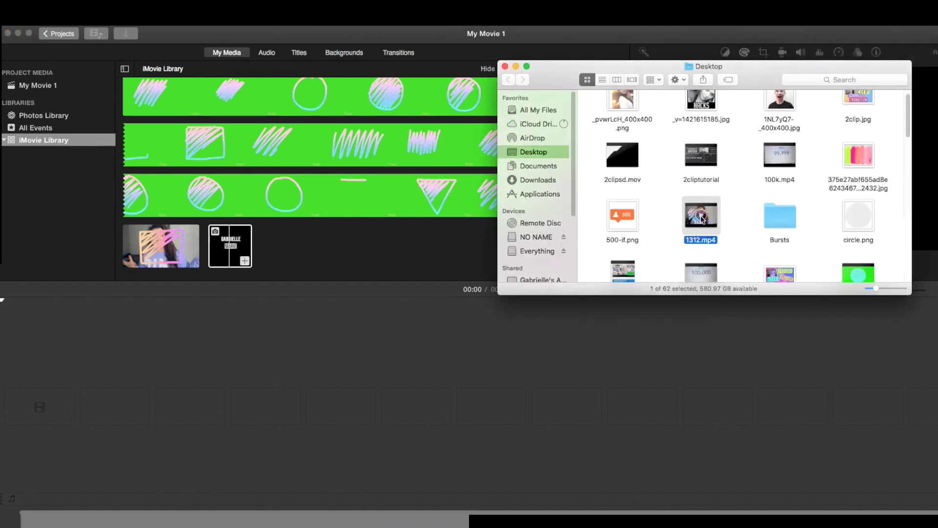
{"action": "mouse_move", "coordinate": [701, 216]}
{"action": "left_mouse_down"}
{"action": "mouse_move", "coordinate": [506, 300]}
{"action": "mouse_move", "coordinate": [98, 396]}
{"action": "left_mouse_up"}
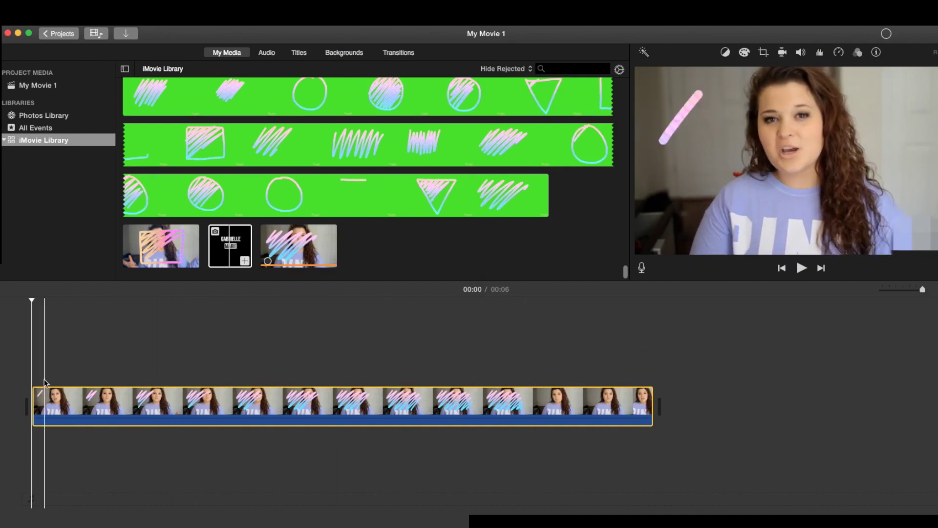
Append the Gabrielle Marie title at the end, then move it above the video
{"action": "left_click", "coordinate": [665, 350]}
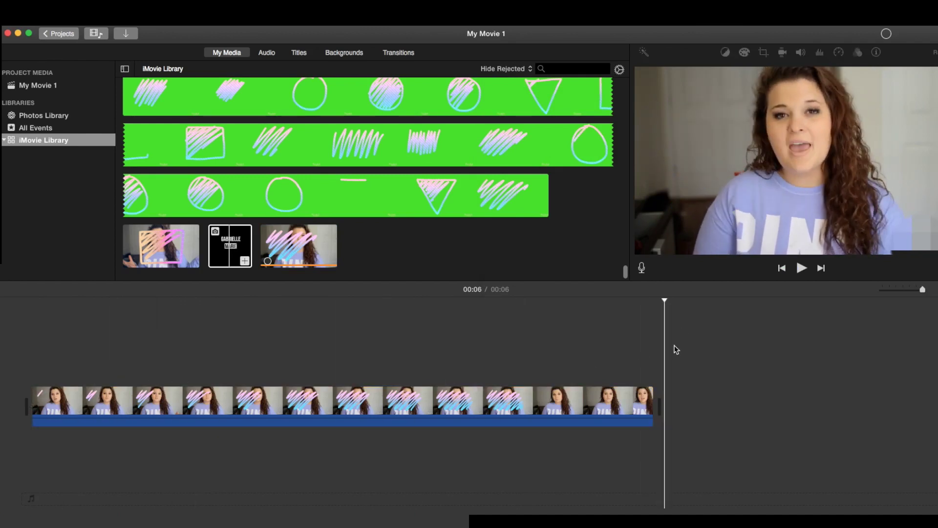
{"action": "key", "text": "e"}
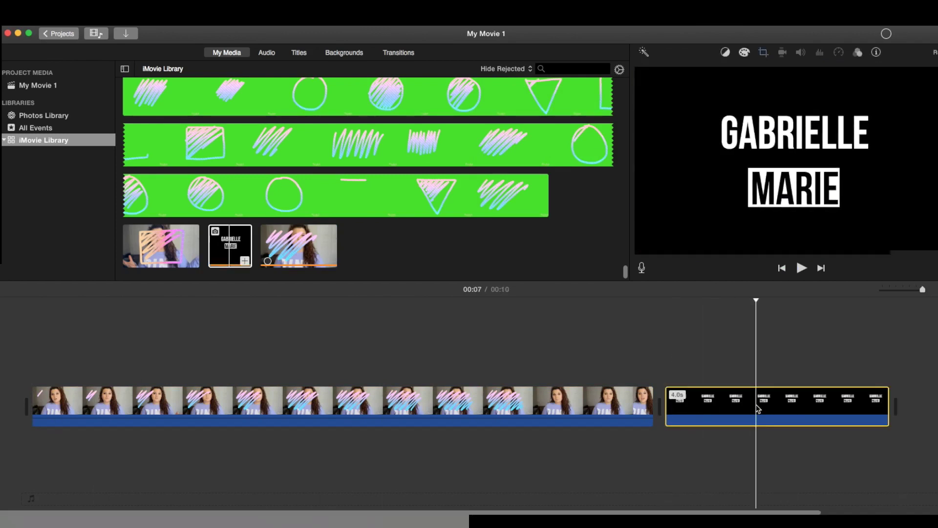
{"action": "left_click_drag", "start_coordinate": [756, 404], "coordinate": [205, 358]}
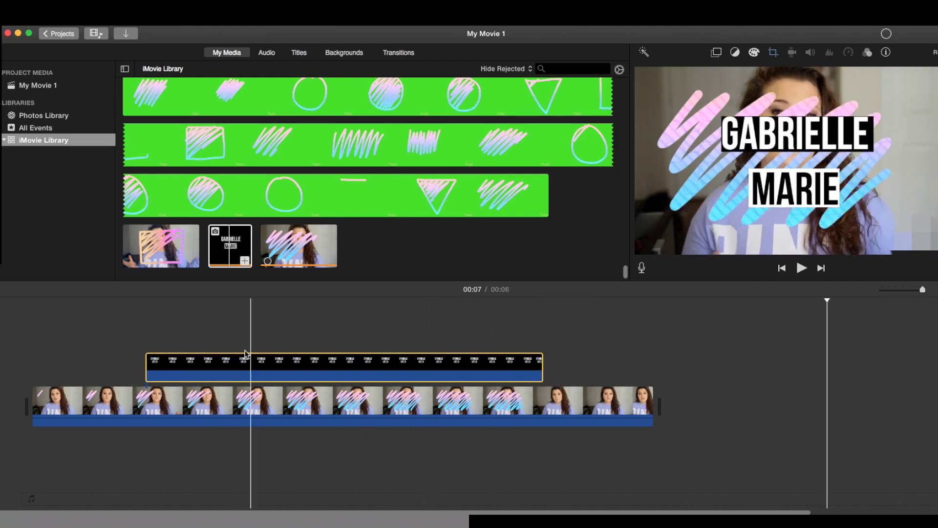
Make the title overlay Picture in Picture, enlarged to cover most of the frame
{"action": "left_click", "coordinate": [428, 367]}
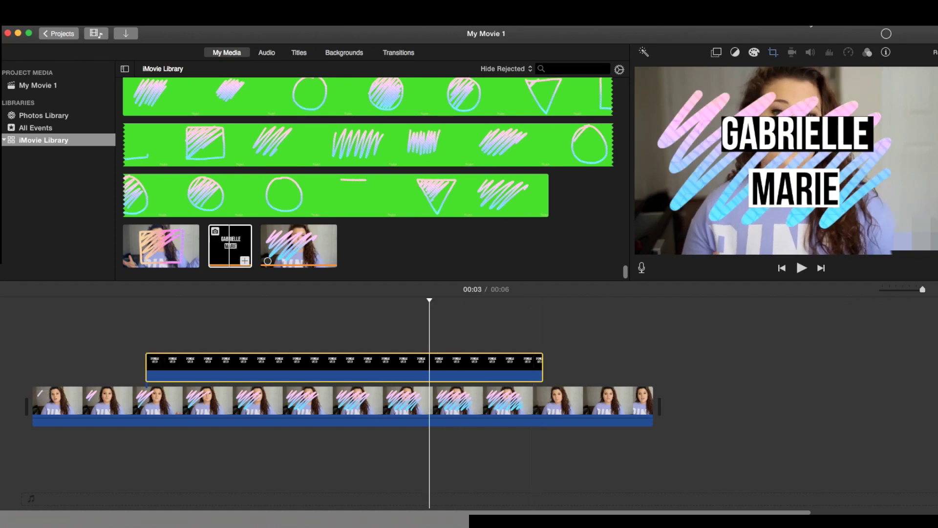
{"action": "left_click", "coordinate": [717, 53]}
{"action": "left_click", "coordinate": [677, 73]}
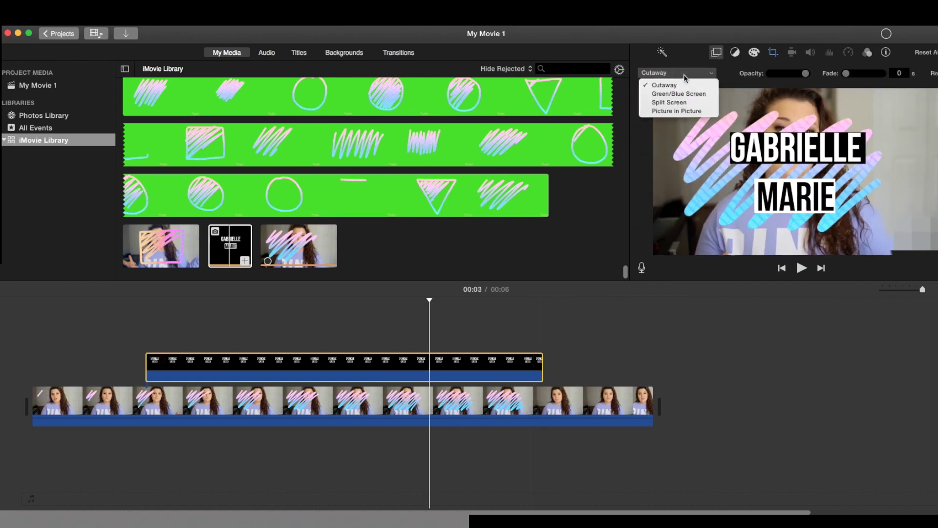
{"action": "left_click", "coordinate": [679, 112]}
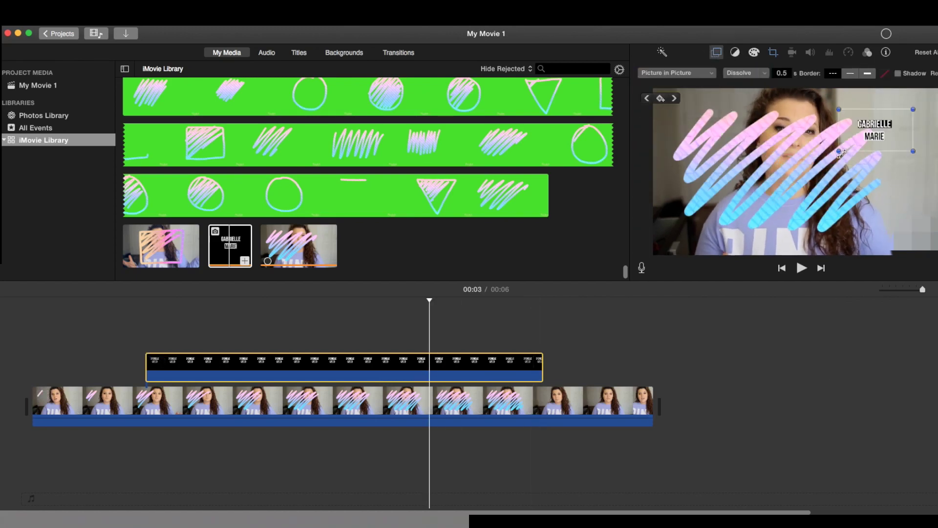
{"action": "left_click_drag", "start_coordinate": [839, 151], "coordinate": [694, 232]}
{"action": "left_click_drag", "start_coordinate": [837, 188], "coordinate": [825, 188]}
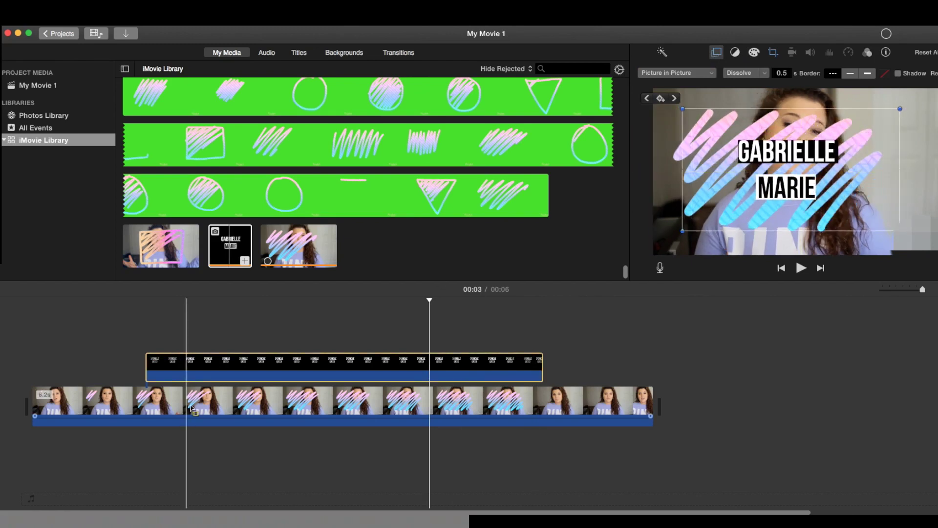
Play back the overlay result, then return the playhead to about one second
{"action": "key", "text": "space"}
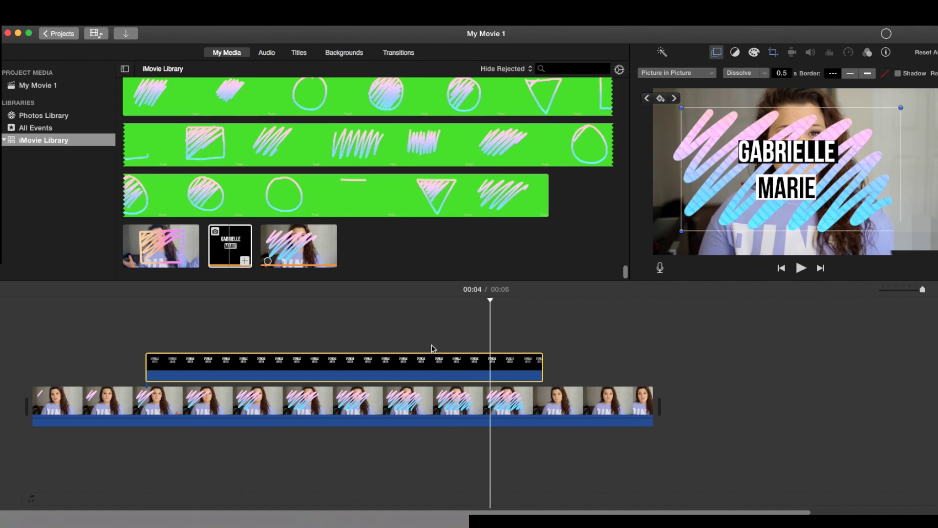
{"action": "key", "text": "space"}
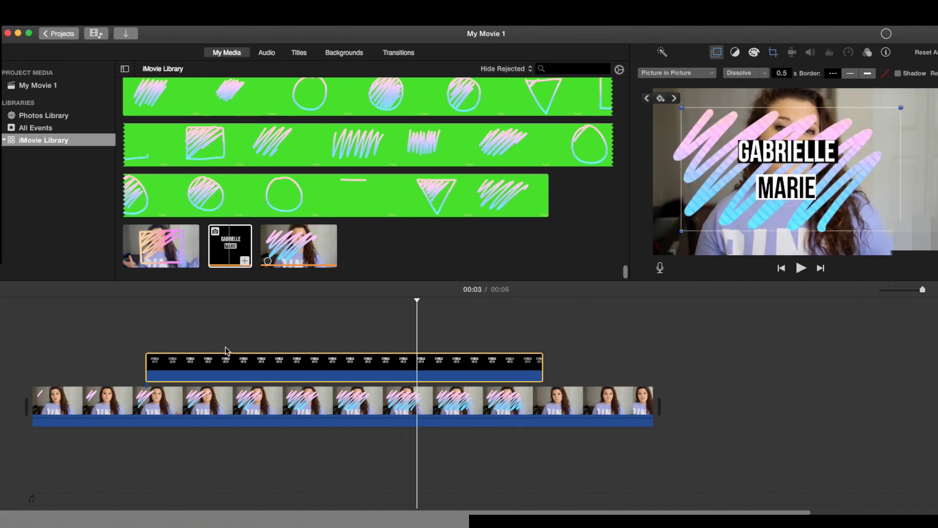
{"action": "left_click", "coordinate": [227, 347]}
{"action": "mouse_move", "coordinate": [917, 142]}
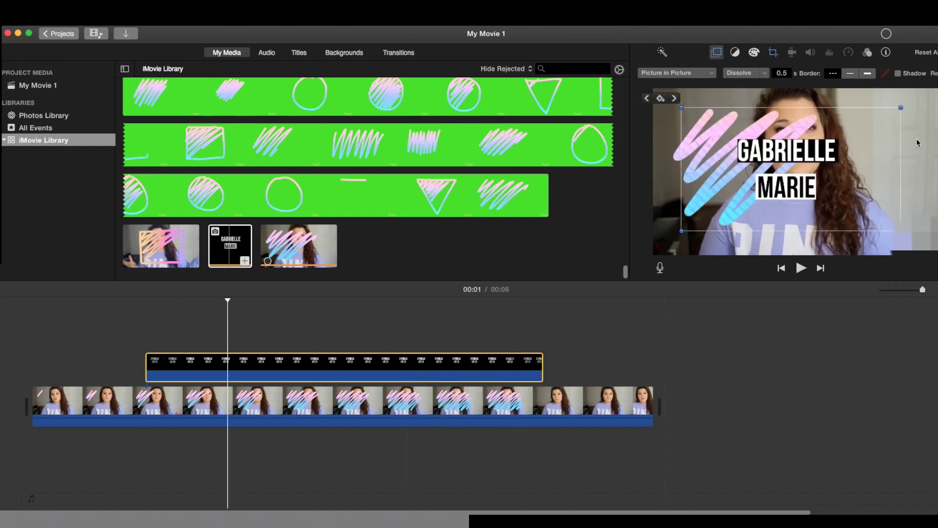